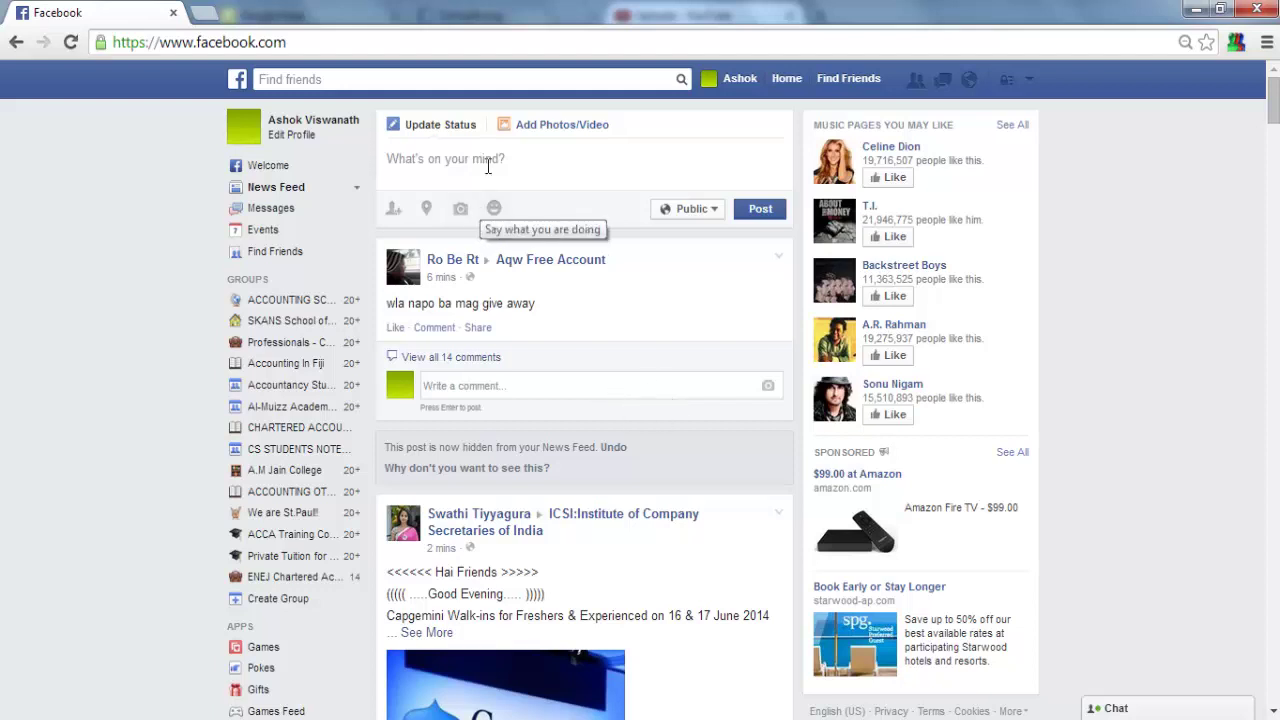
Draft the Facebook status 'Hi How are you friends' without posting it.
{"action": "left_click", "coordinate": [487, 165]}
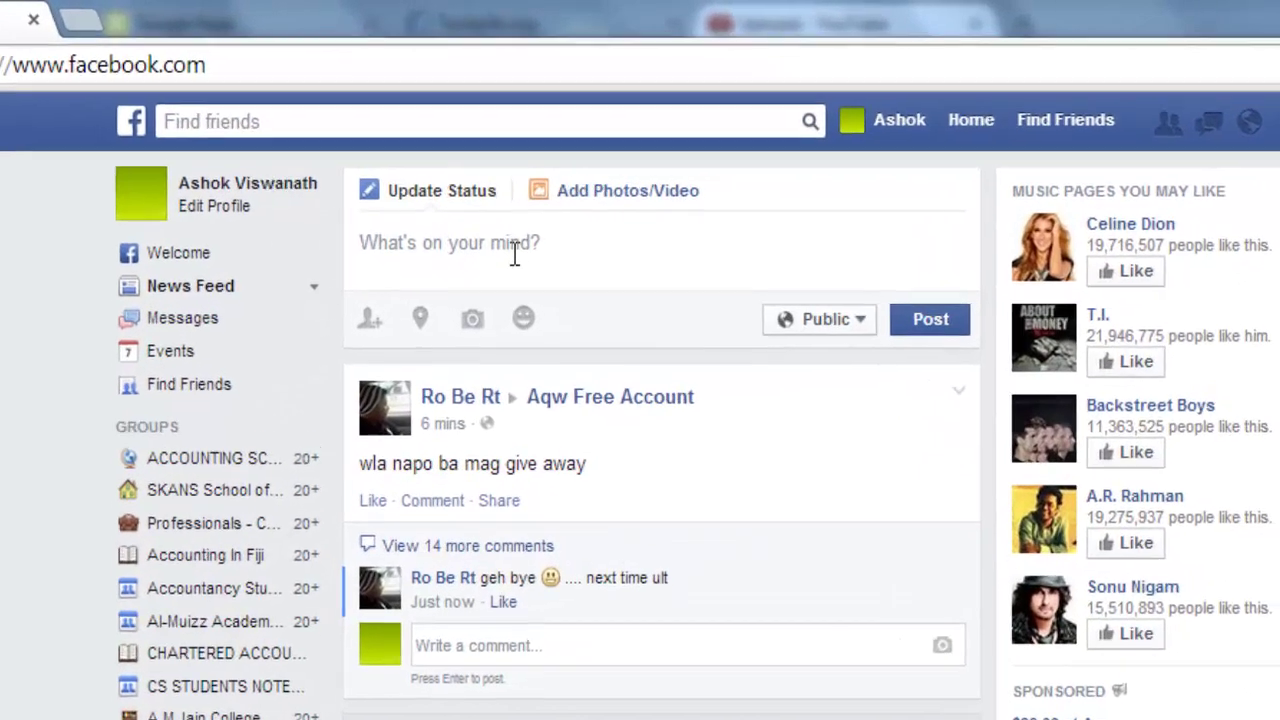
{"action": "type", "text": "Hi How are y"}
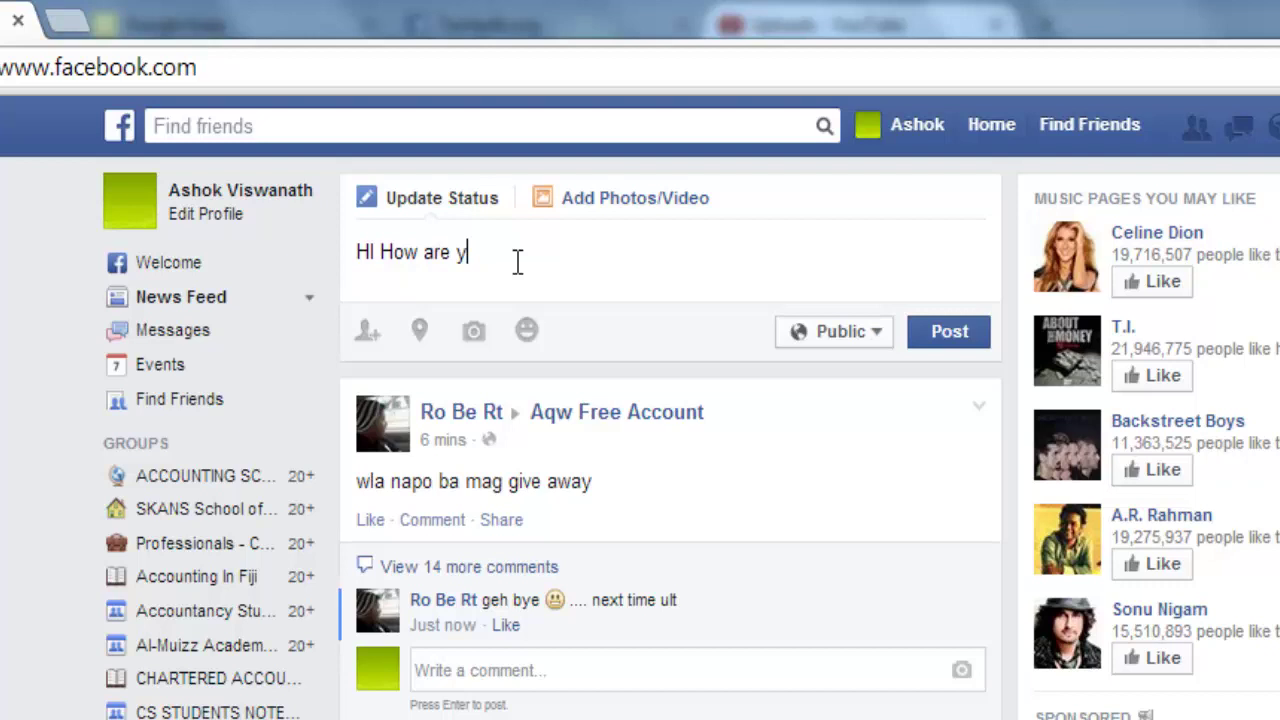
{"action": "type", "text": "ou friends"}
Load deleteitlater.com in a new tab and choose to log in with Facebook.
{"action": "left_click", "coordinate": [66, 20]}
{"action": "type", "text": "delete"}
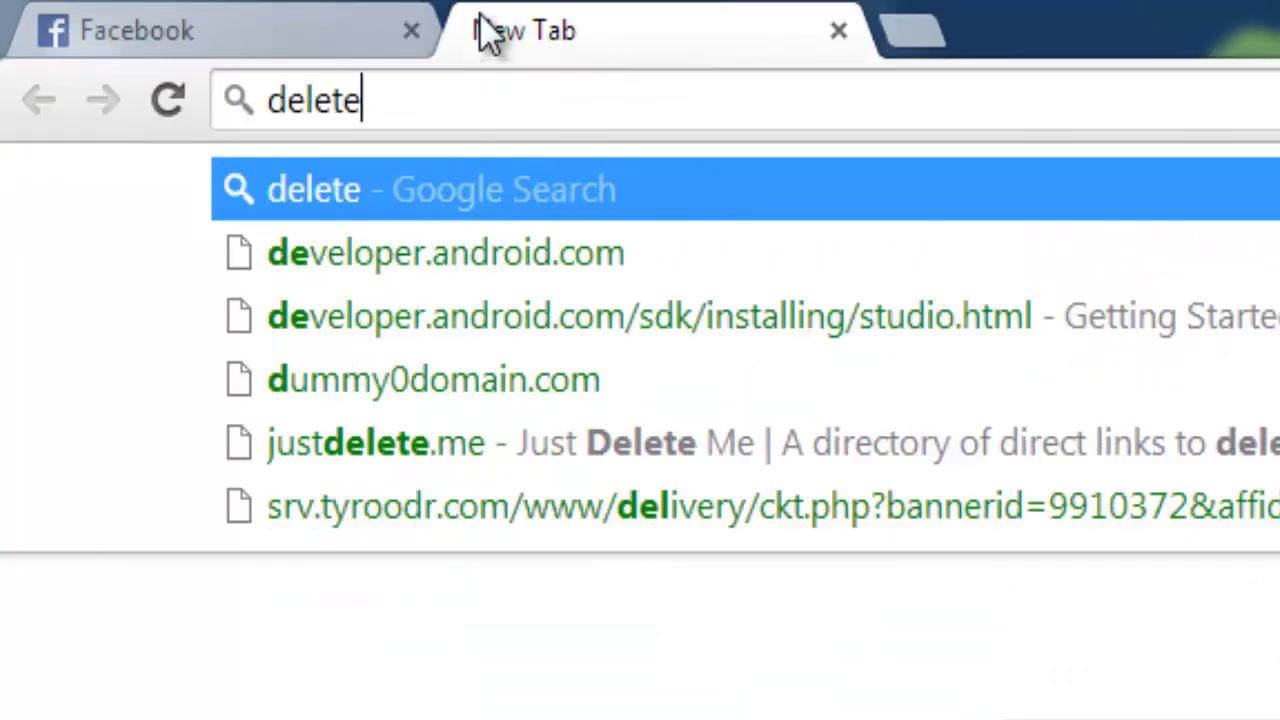
{"action": "type", "text": "itlater.com"}
{"action": "key", "text": "Return"}
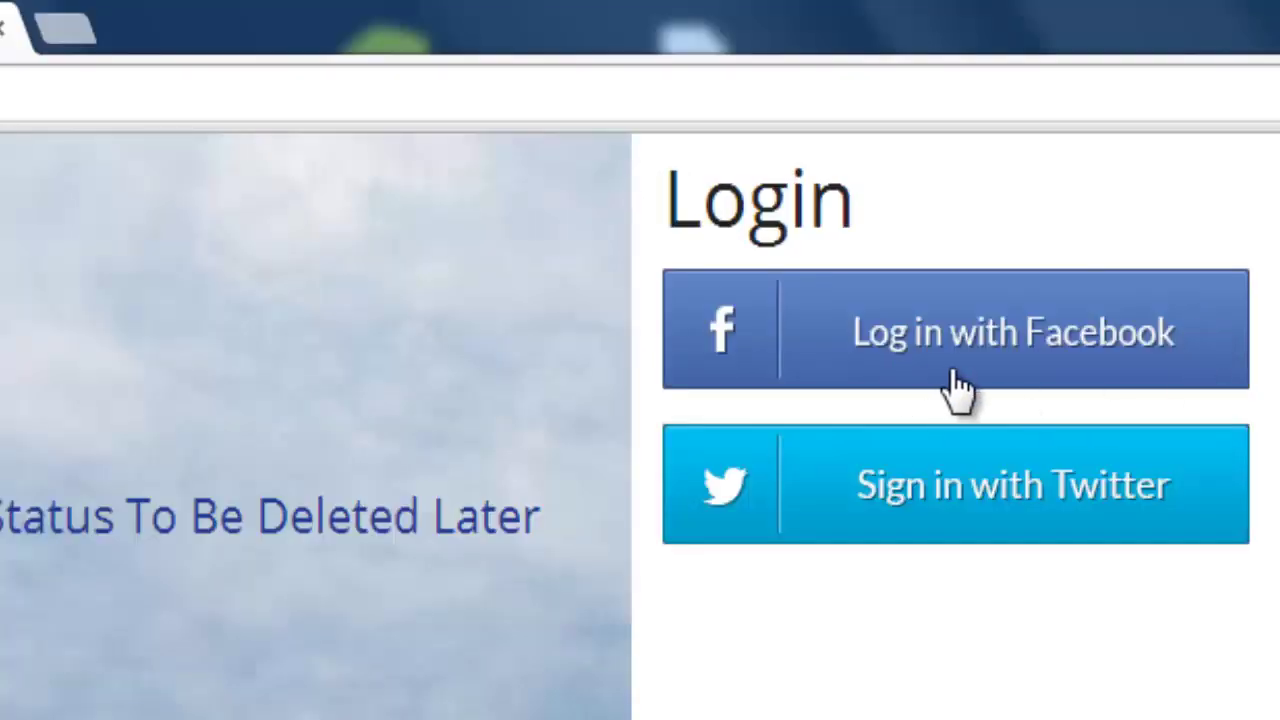
{"action": "left_click", "coordinate": [995, 329]}
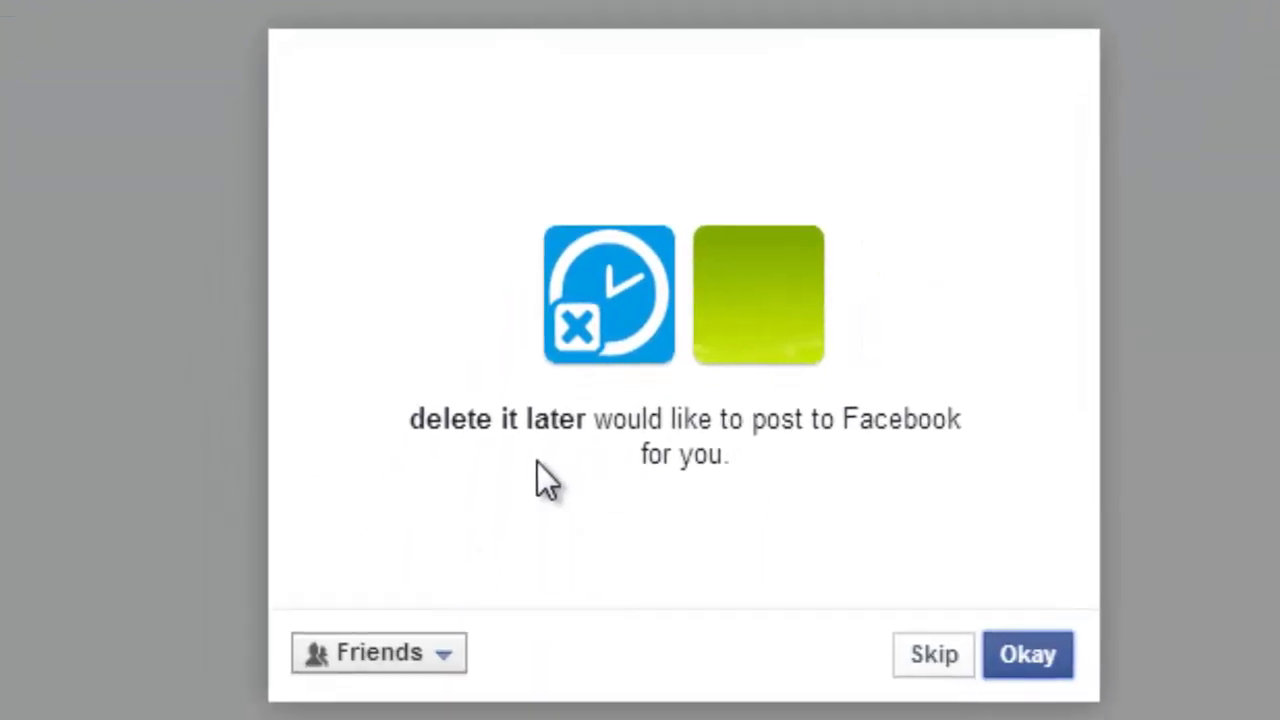
Authorise DeleteItLater to post to Facebook with the audience set to Public.
{"action": "left_click", "coordinate": [1030, 660]}
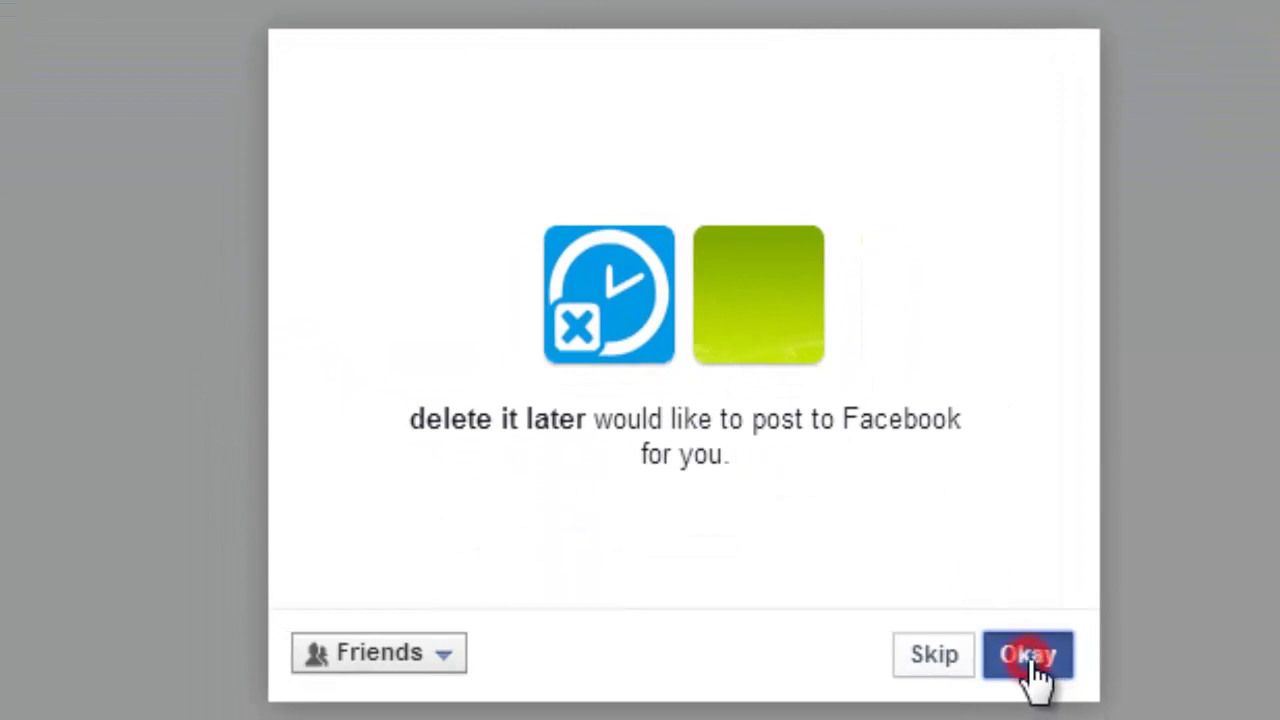
{"action": "left_click", "coordinate": [443, 658]}
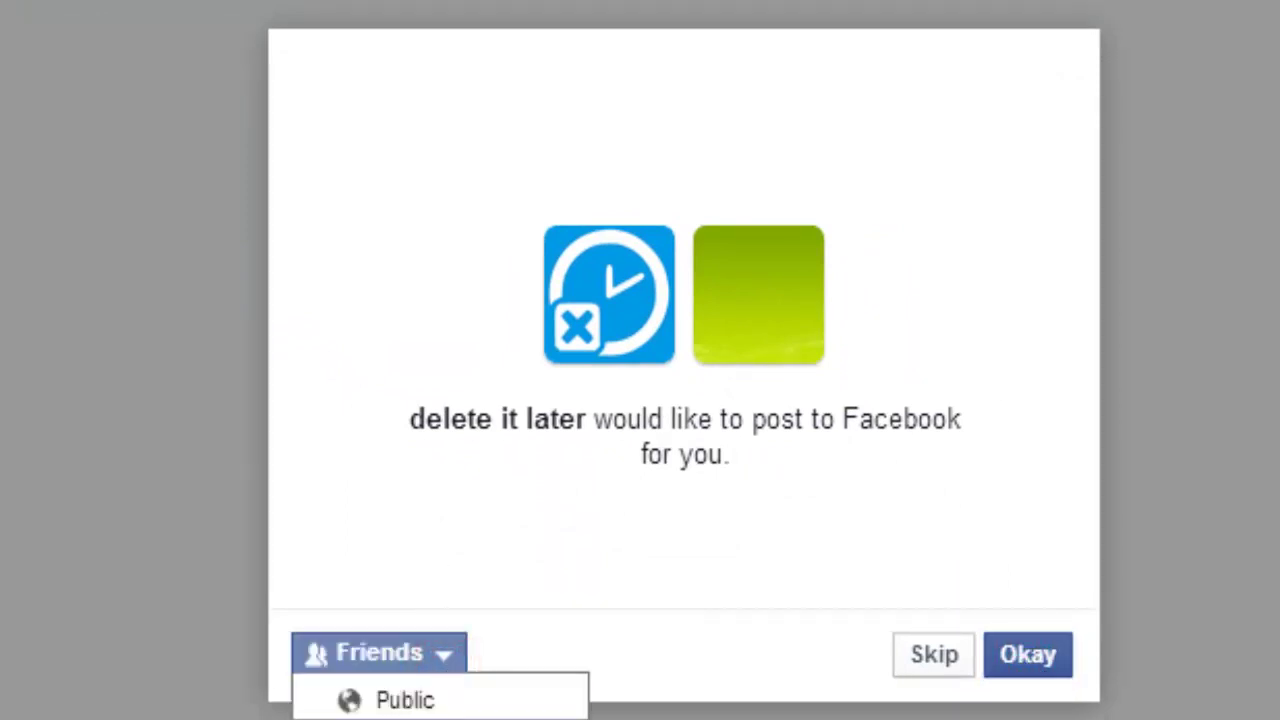
{"action": "left_click", "coordinate": [437, 696]}
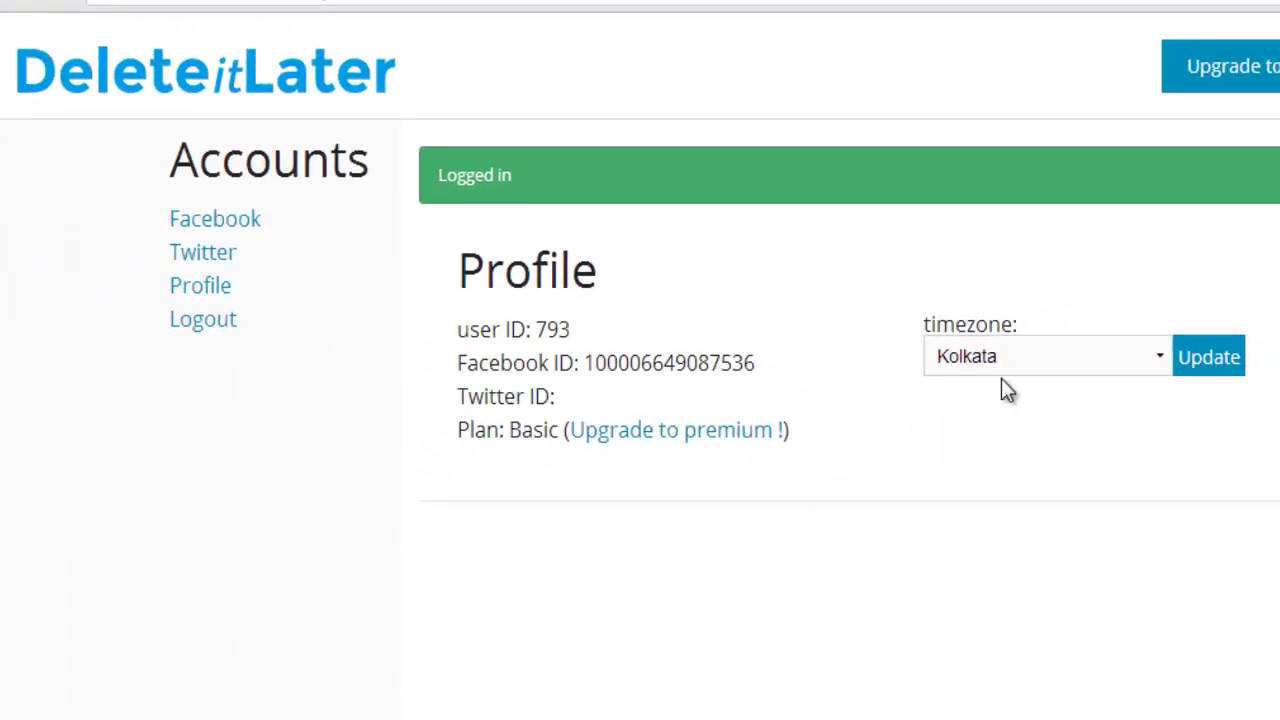
Save the Kolkata timezone in DeleteItLater and go to its Facebook posting form.
{"action": "left_click", "coordinate": [1197, 363]}
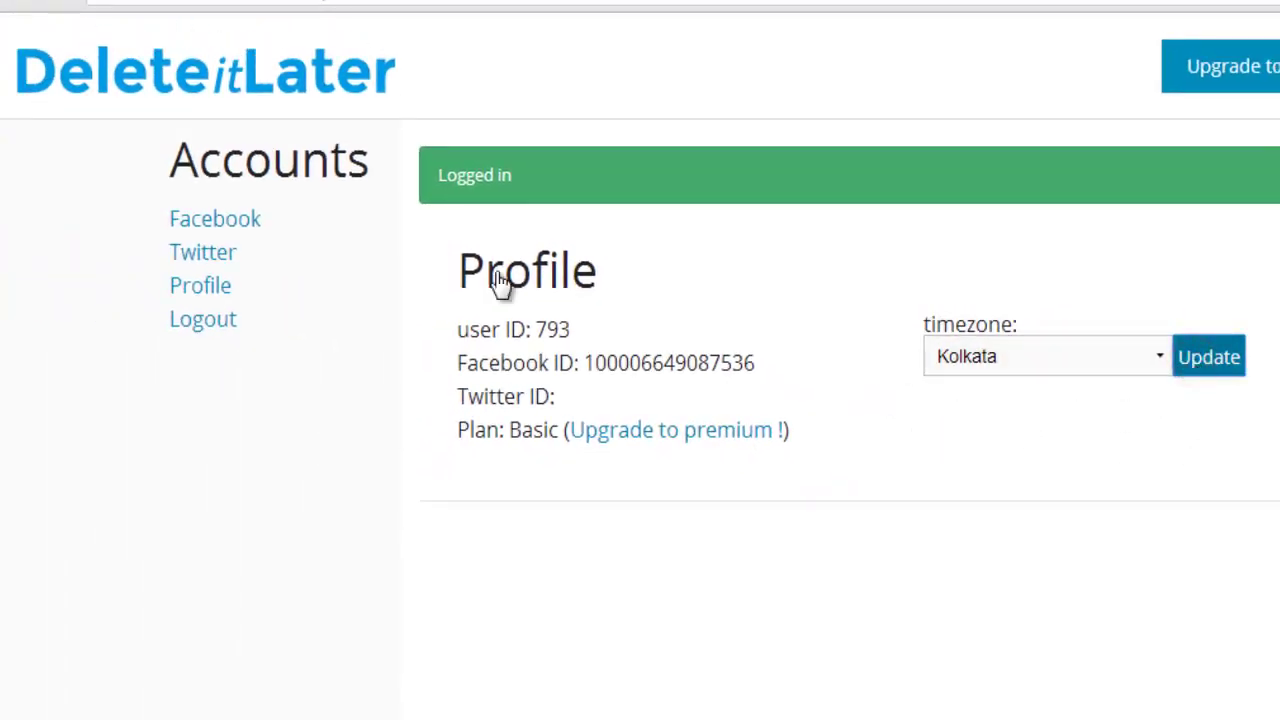
{"action": "left_click", "coordinate": [246, 222]}
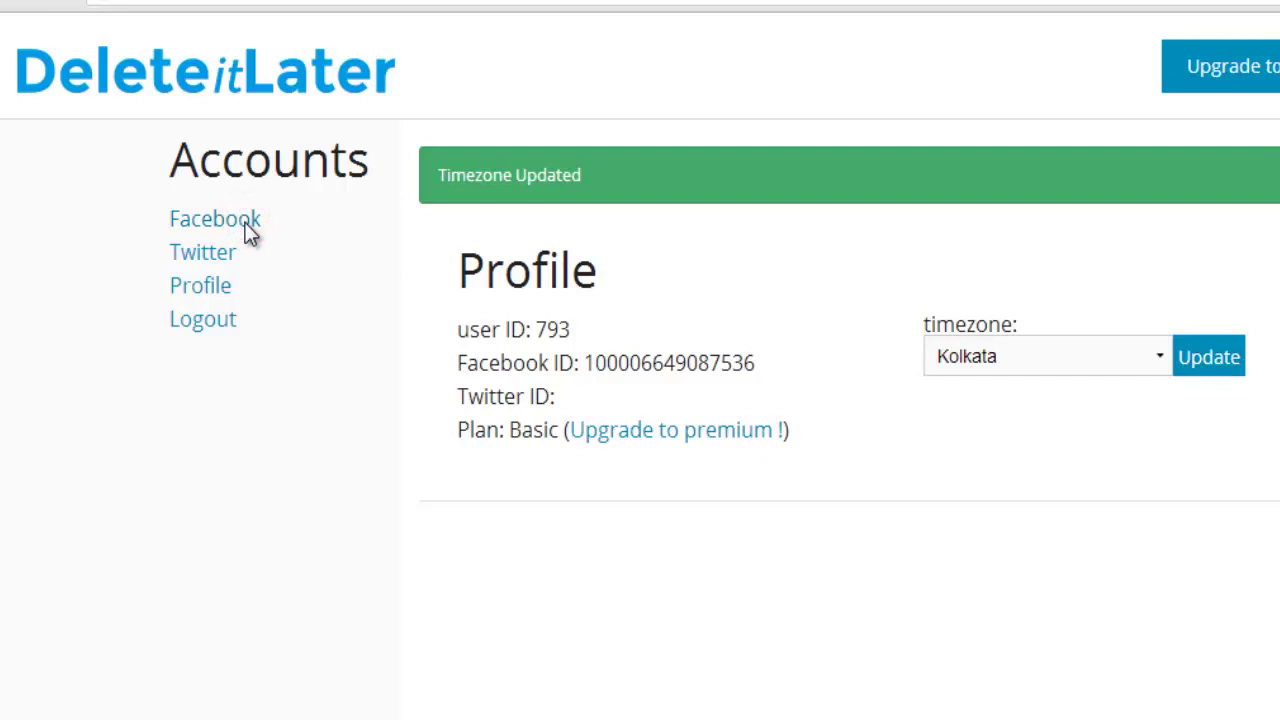
Enter the message 'Hi! Friends How are you guys' and paste the Facebook profile URL as Link.
{"action": "left_click", "coordinate": [634, 349]}
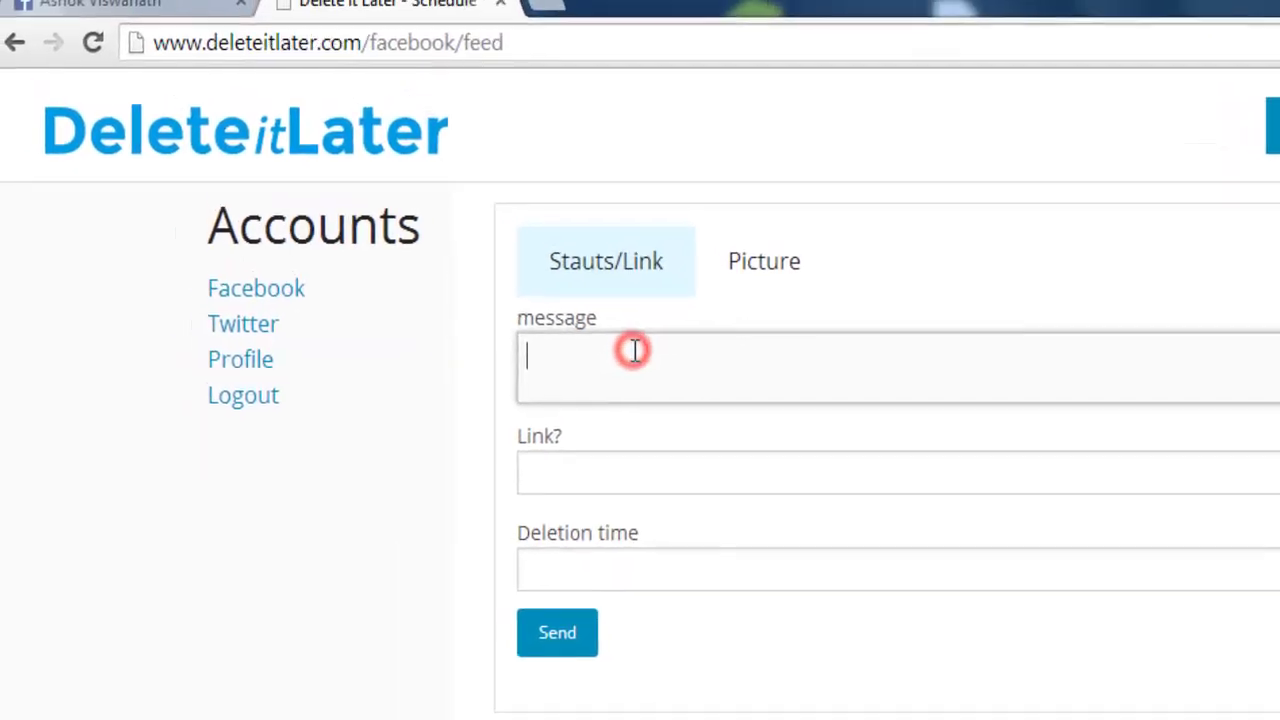
{"action": "type", "text": "Hi! Fri"}
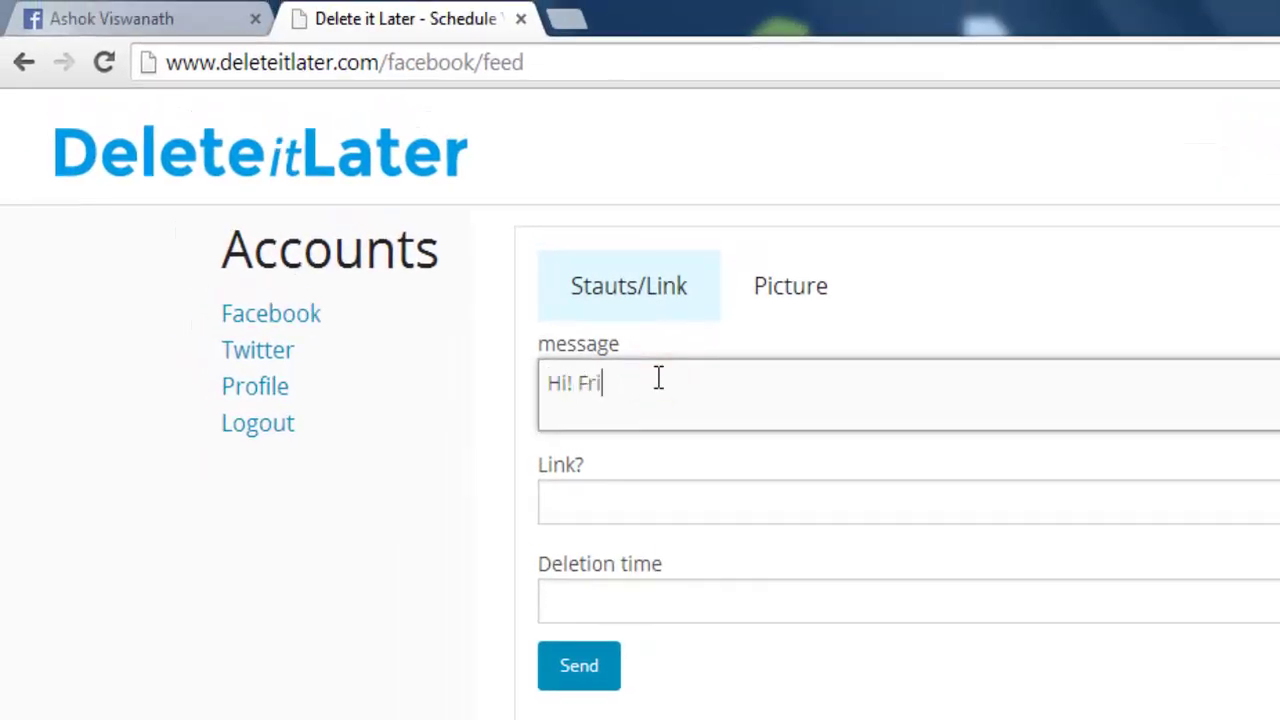
{"action": "type", "text": "ends How are you "}
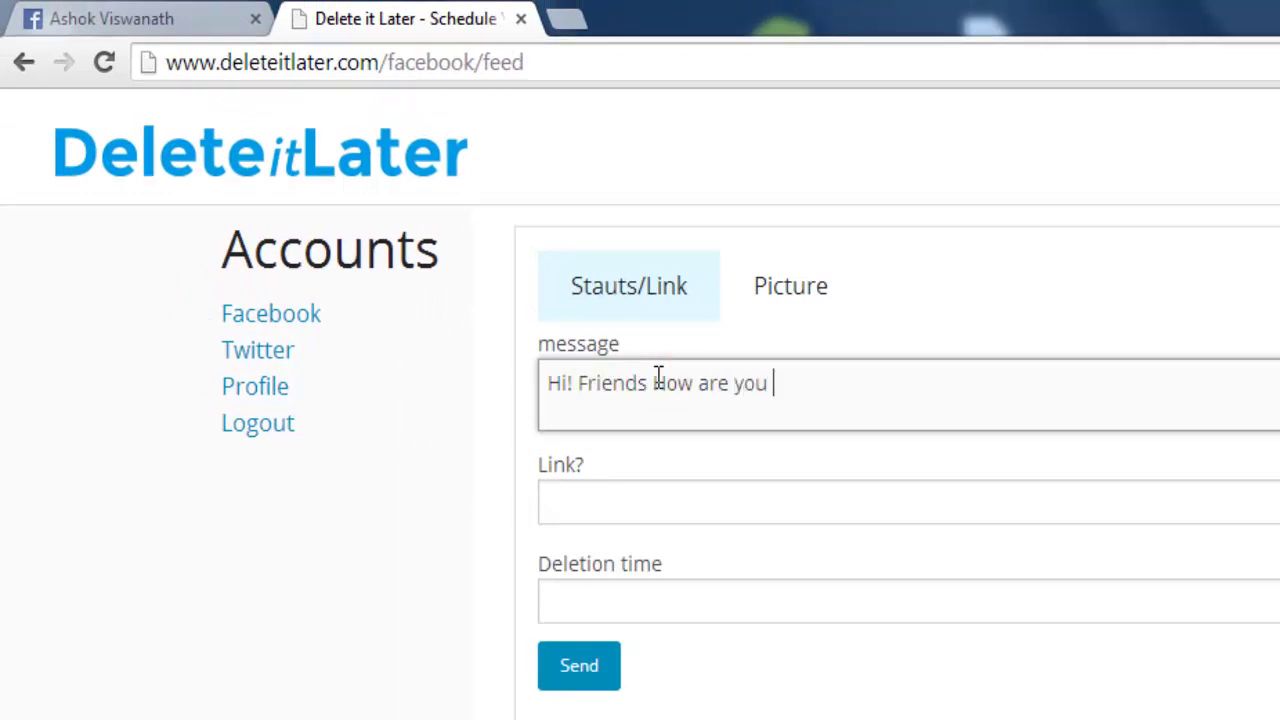
{"action": "type", "text": "guys"}
{"action": "left_click", "coordinate": [132, 10]}
{"action": "right_click", "coordinate": [556, 62]}
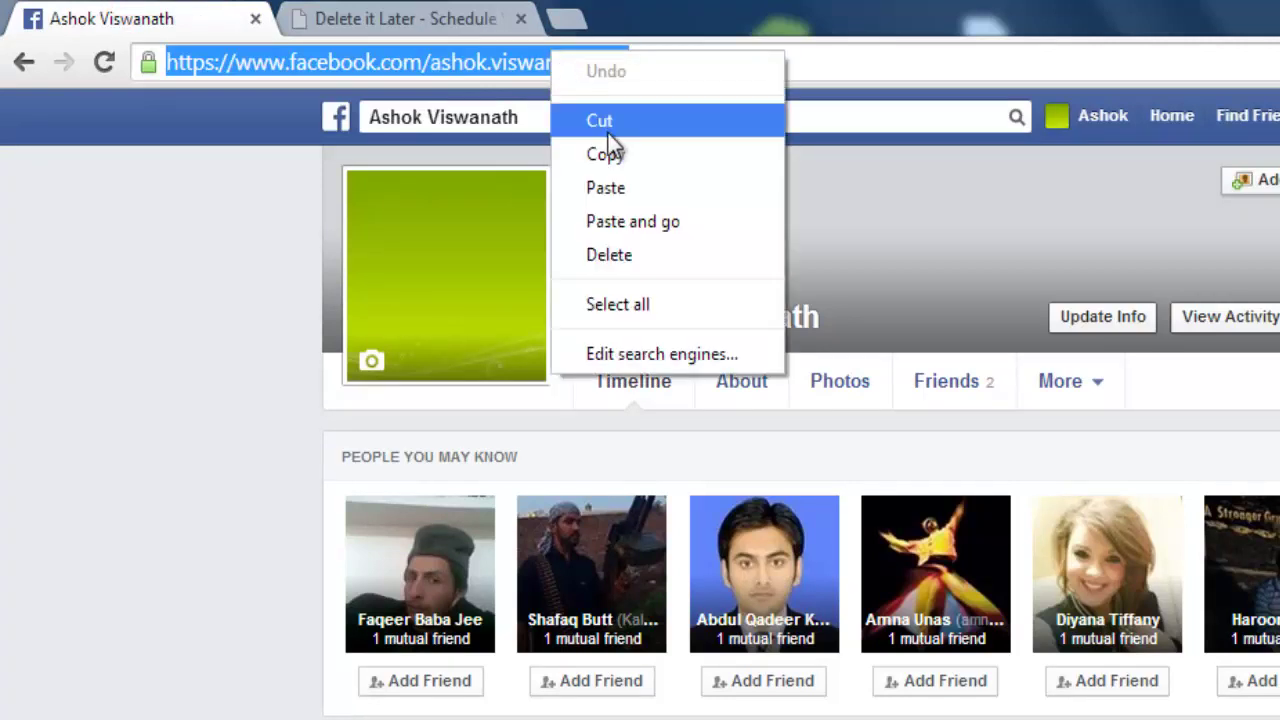
{"action": "left_click", "coordinate": [612, 154]}
{"action": "left_click", "coordinate": [425, 18]}
{"action": "left_click", "coordinate": [694, 511]}
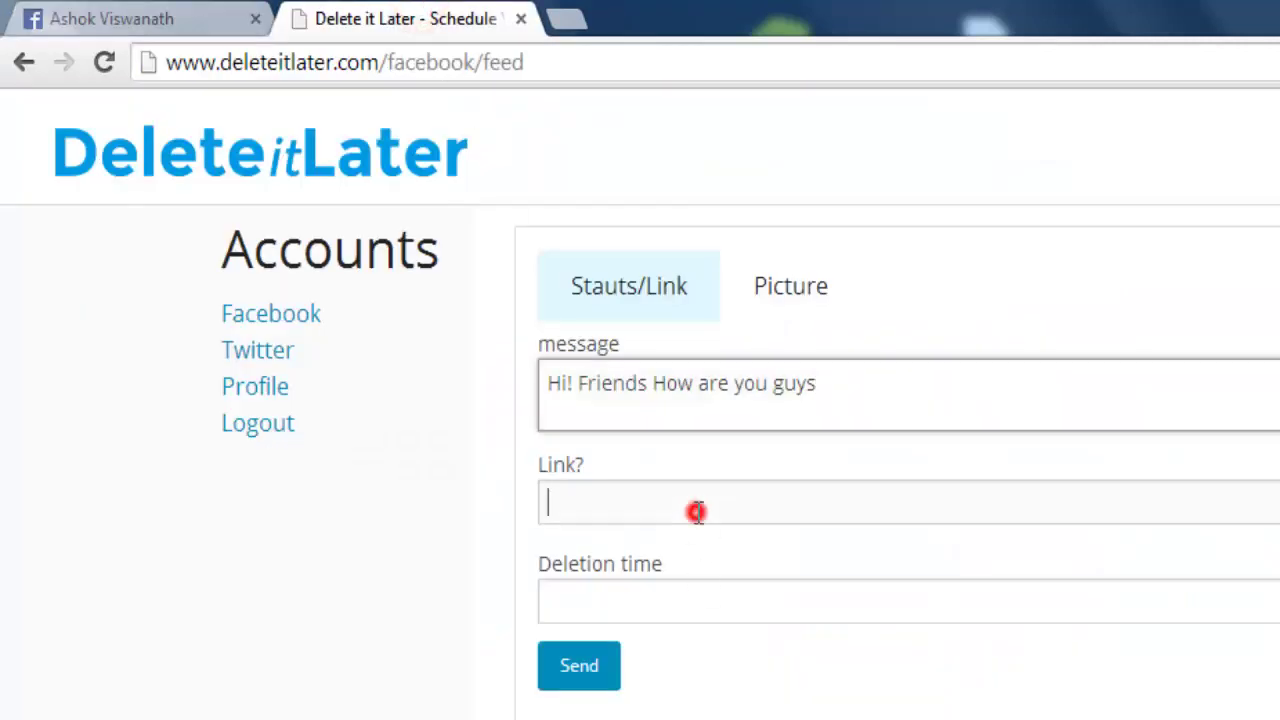
{"action": "key", "text": "ctrl+v"}
{"action": "left_click", "coordinate": [711, 543]}
Set the deletion time to 2014/06/07 19:00 and send the post.
{"action": "left_click", "coordinate": [671, 603]}
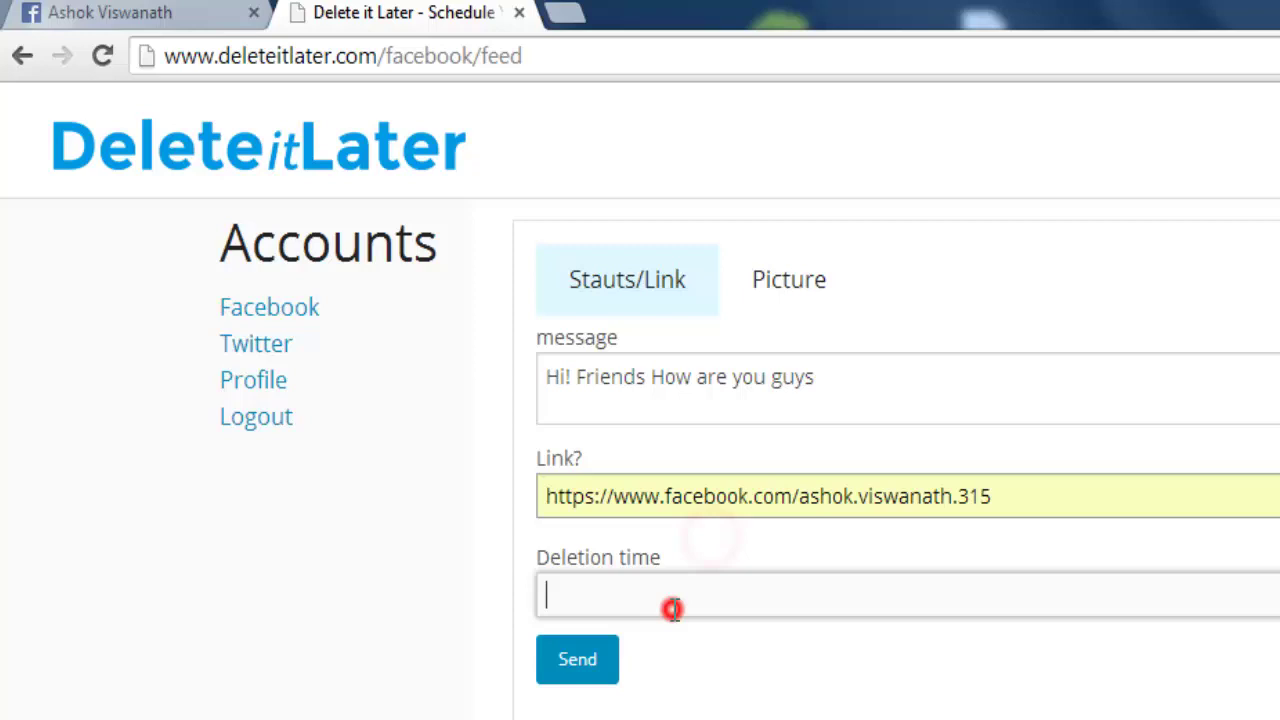
{"action": "left_click", "coordinate": [860, 607]}
{"action": "type", "text": "2014/06/07 19:00"}
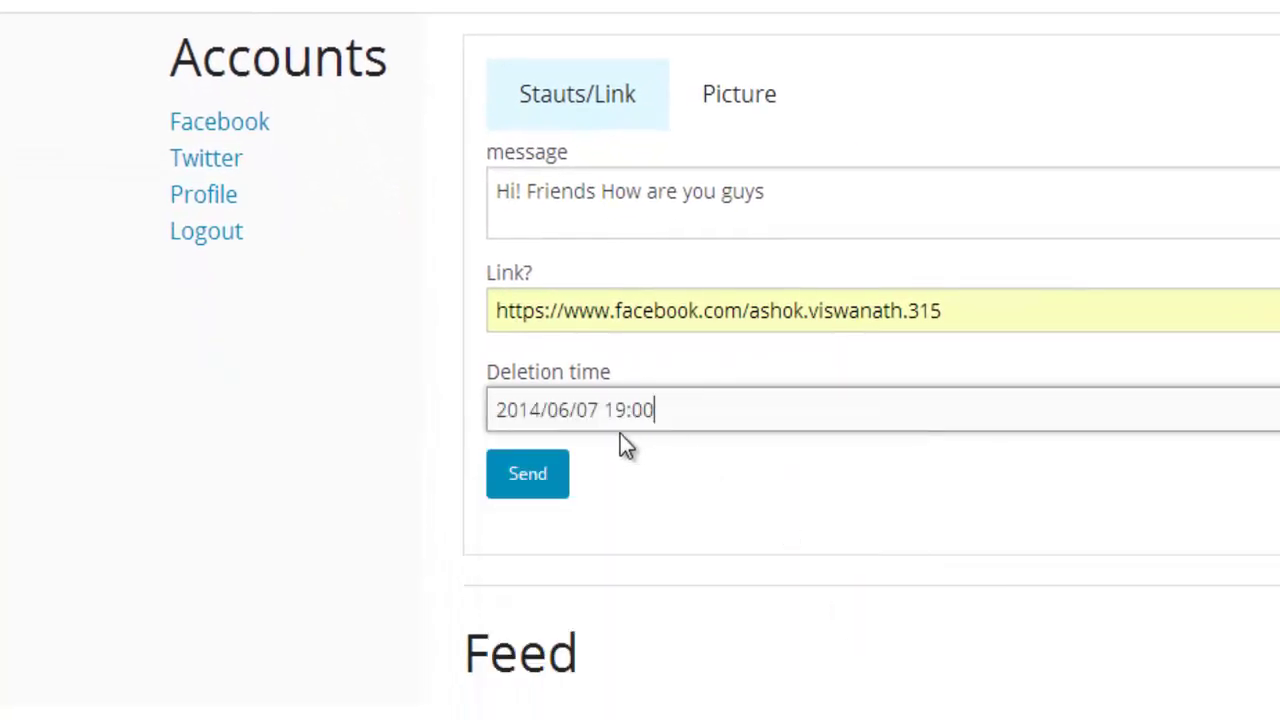
{"action": "left_click", "coordinate": [700, 409]}
{"action": "left_click", "coordinate": [340, 428]}
{"action": "left_click", "coordinate": [533, 482]}
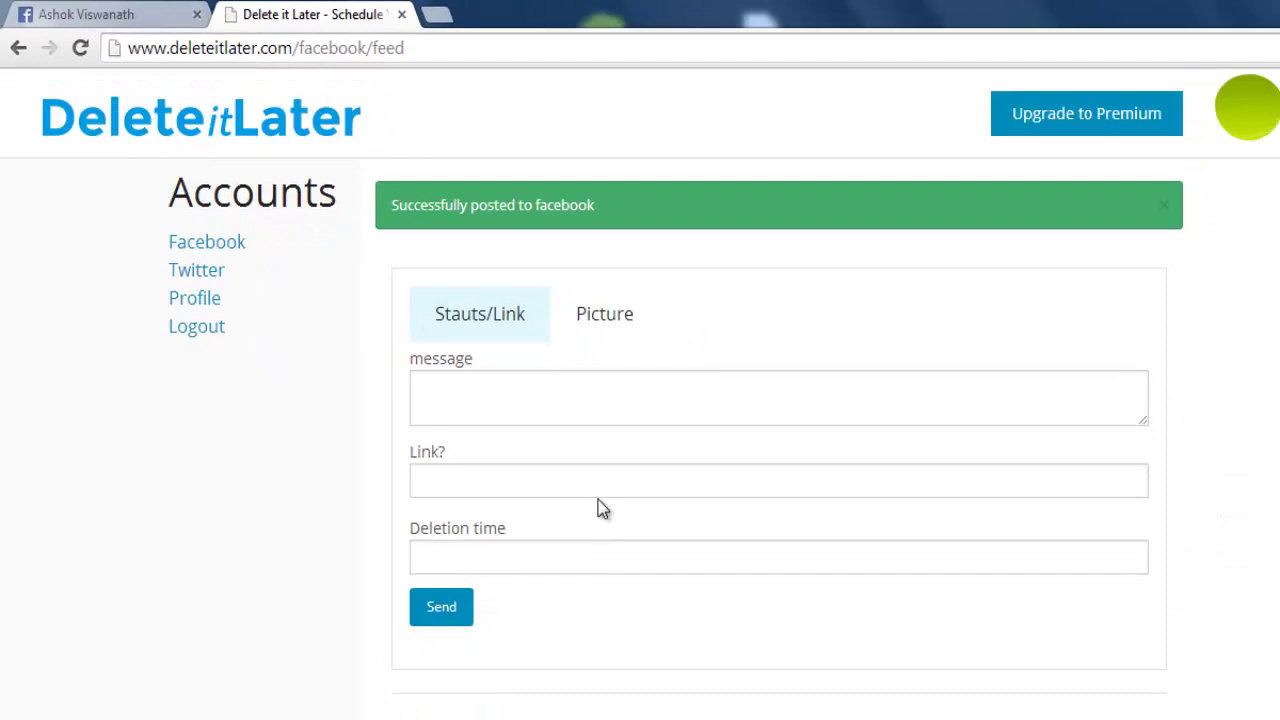
Reload the Facebook profile and highlight the new 'Hi! Friends How are you guys' post.
{"action": "left_click", "coordinate": [100, 14]}
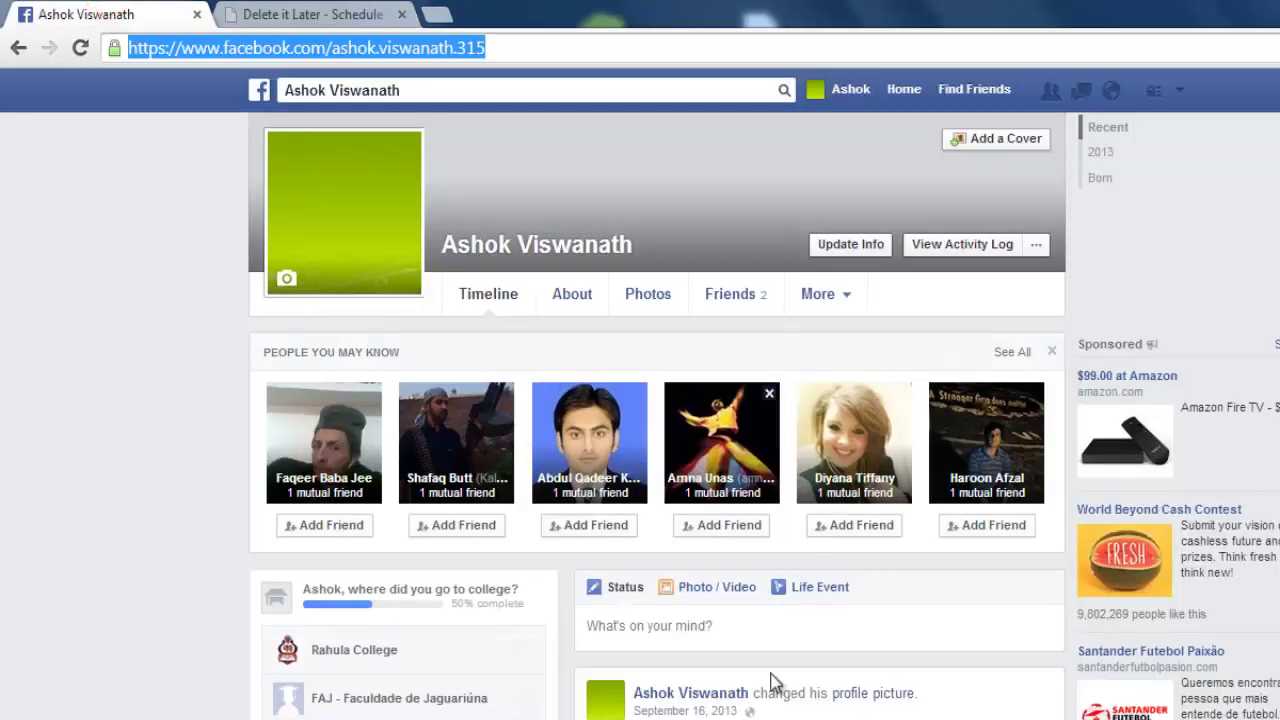
{"action": "key", "text": "Return"}
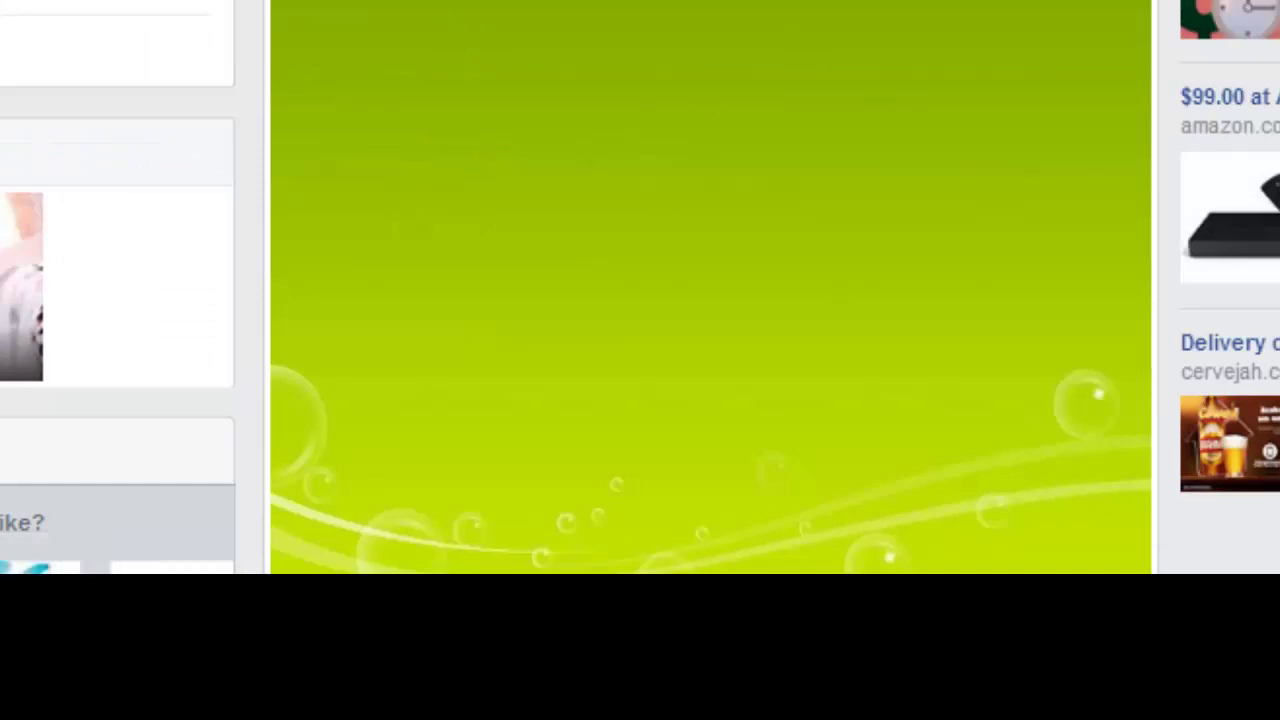
{"action": "scroll", "coordinate": [711, 300], "scroll_direction": "up", "scroll_amount": 4}
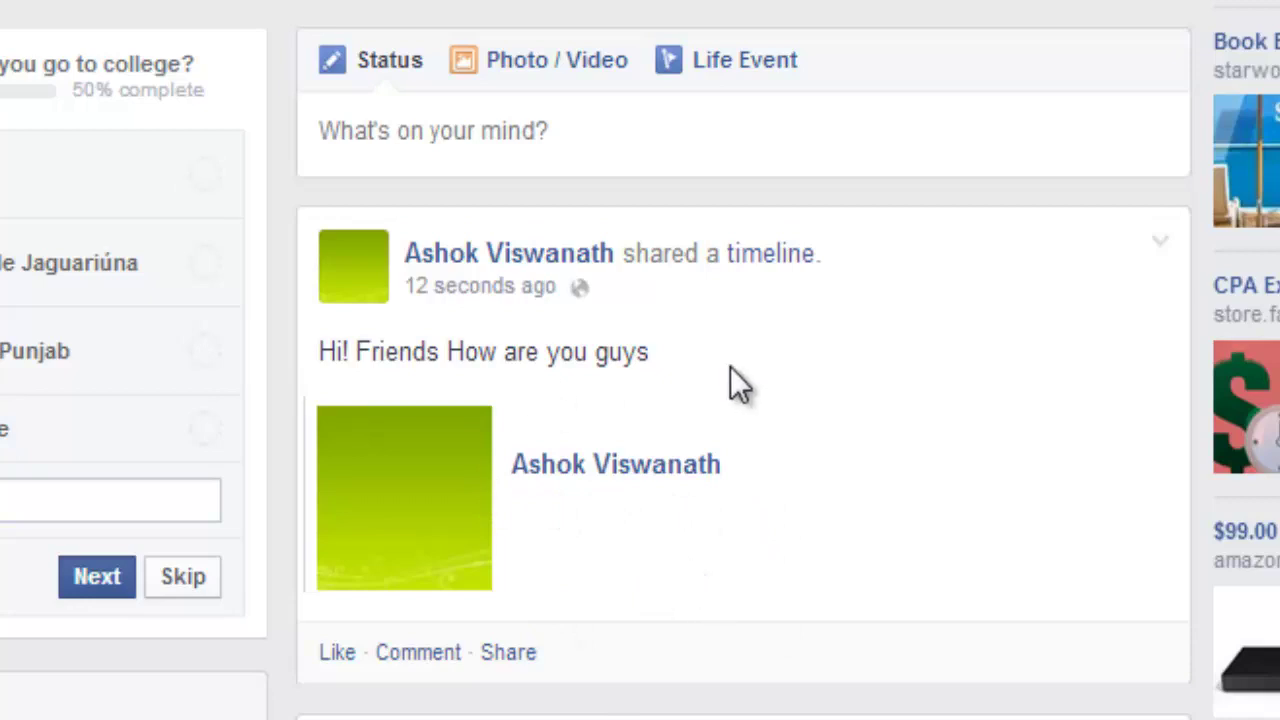
{"action": "left_click_drag", "start_coordinate": [730, 360], "coordinate": [318, 357]}
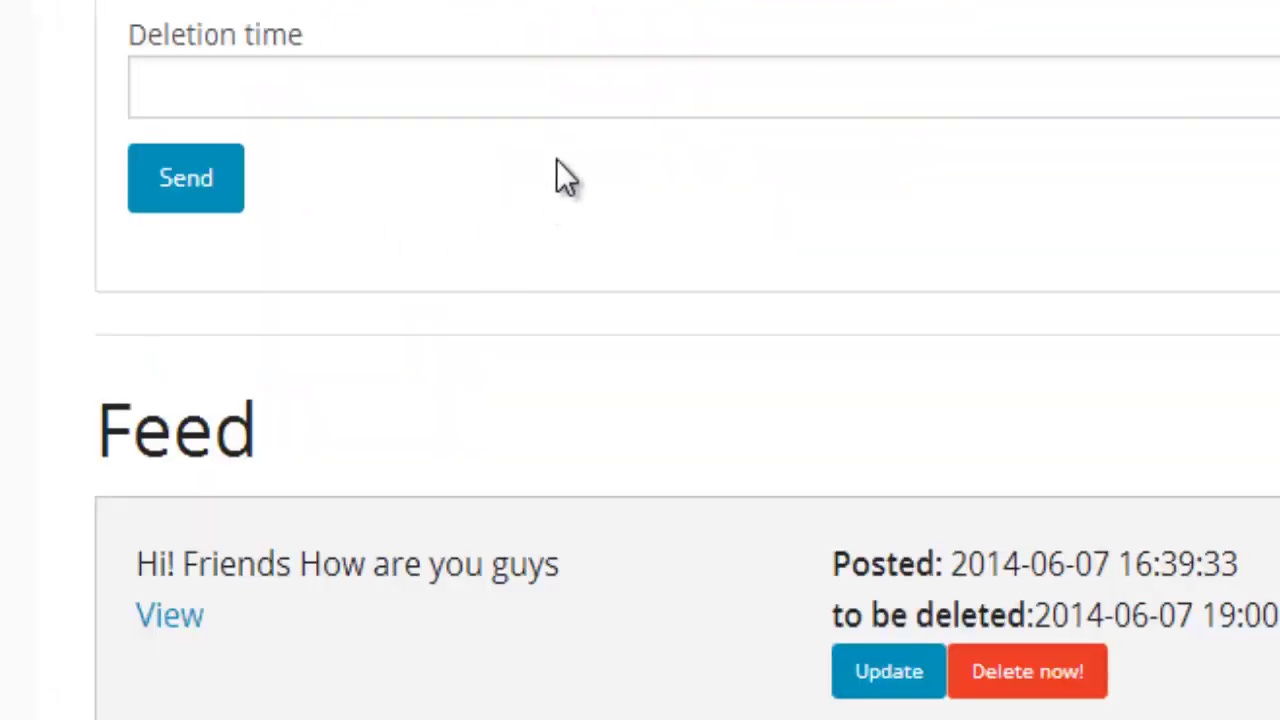
In the Feed, check the posted and 19:00 deletion times, then delete the post immediately.
{"action": "scroll", "coordinate": [546, 277], "scroll_direction": "down", "scroll_amount": 3}
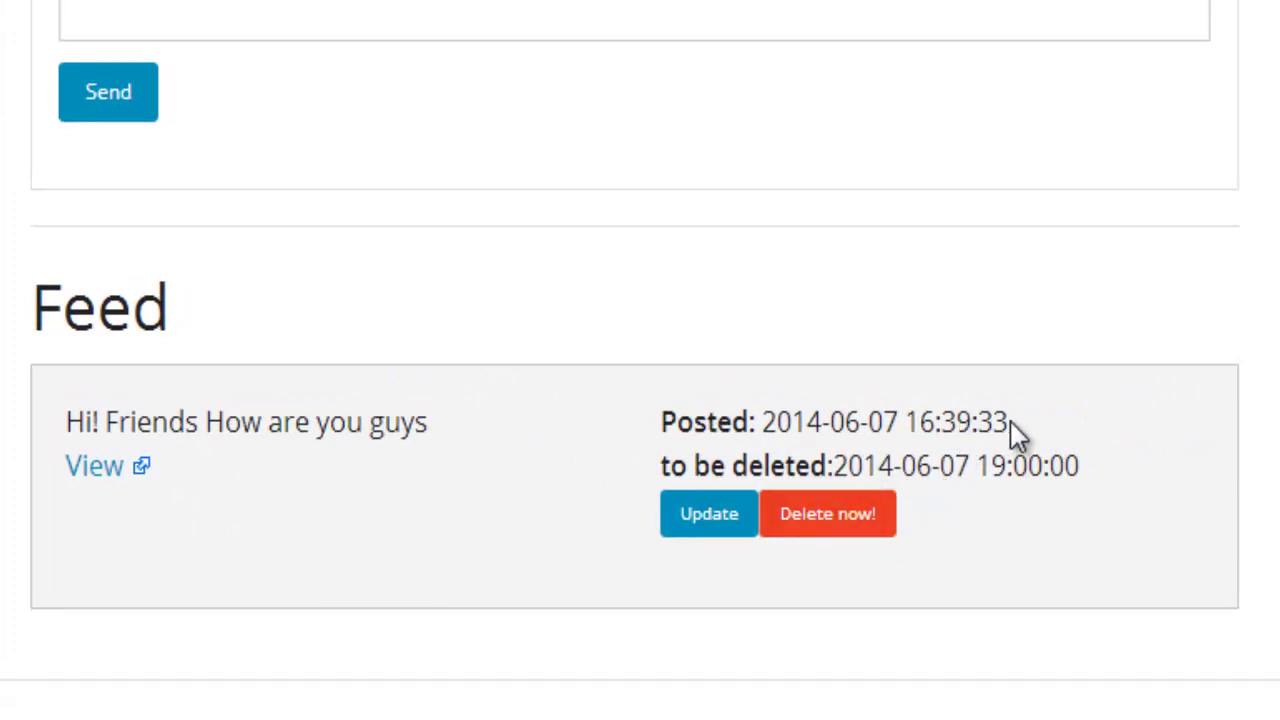
{"action": "left_click_drag", "start_coordinate": [1010, 425], "coordinate": [884, 440]}
{"action": "left_click_drag", "start_coordinate": [1092, 468], "coordinate": [975, 470]}
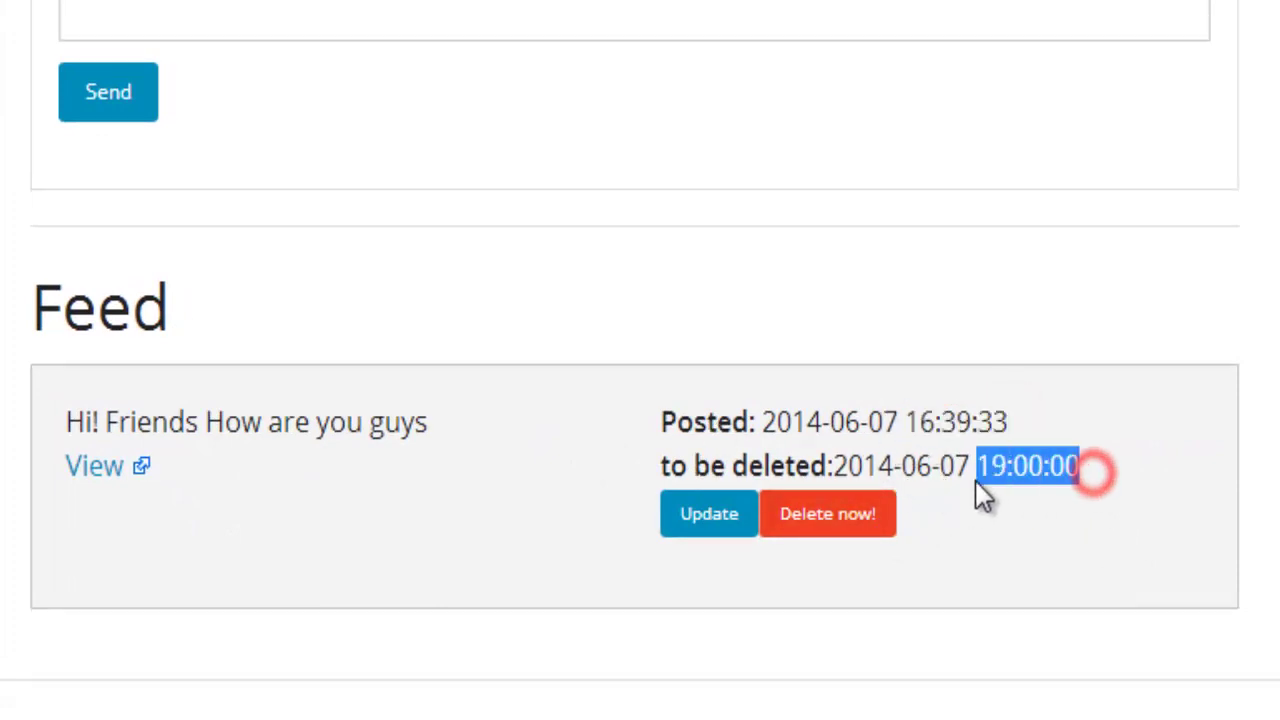
{"action": "left_click", "coordinate": [1008, 555]}
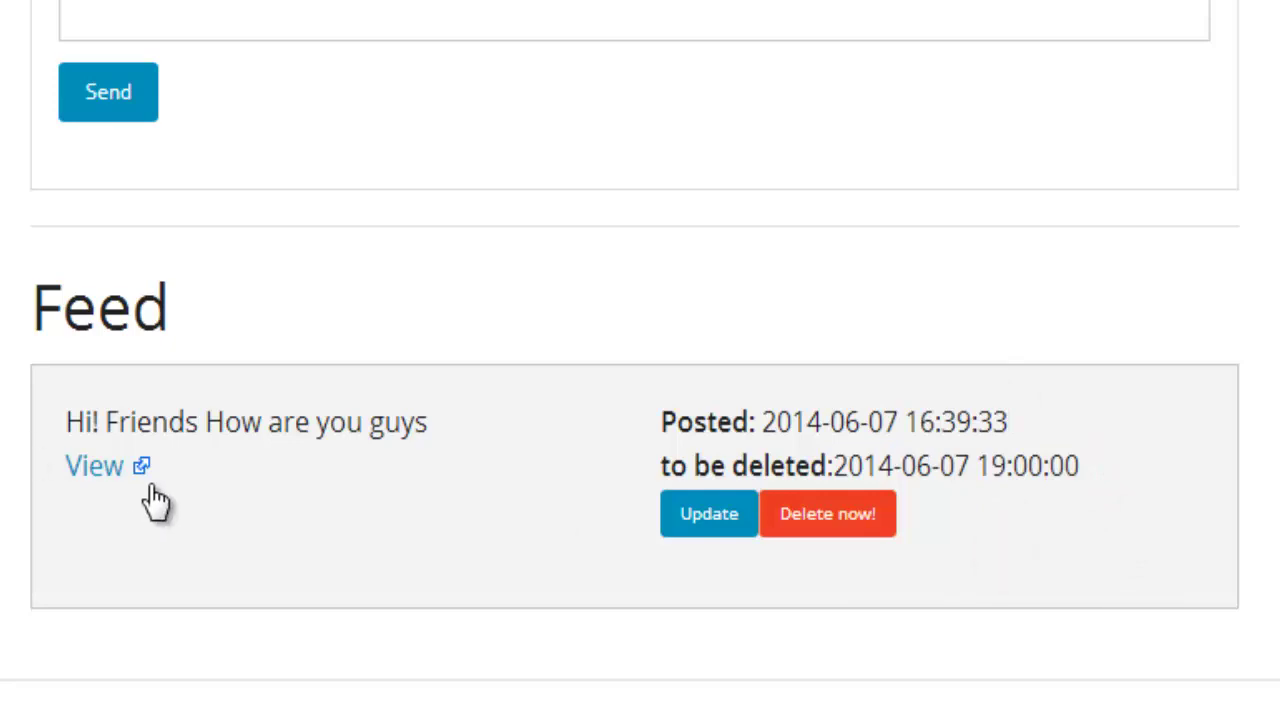
{"action": "left_click", "coordinate": [848, 533]}
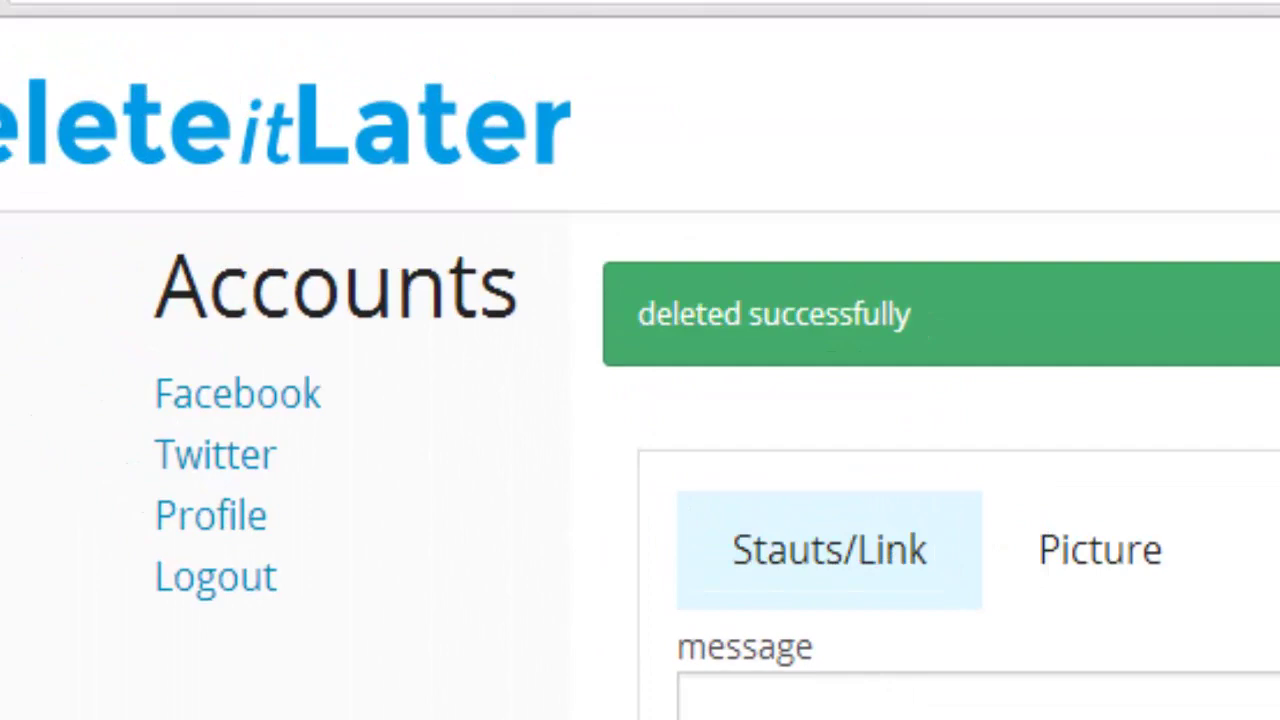
{"action": "scroll", "coordinate": [640, 400], "scroll_direction": "down", "scroll_amount": 2}
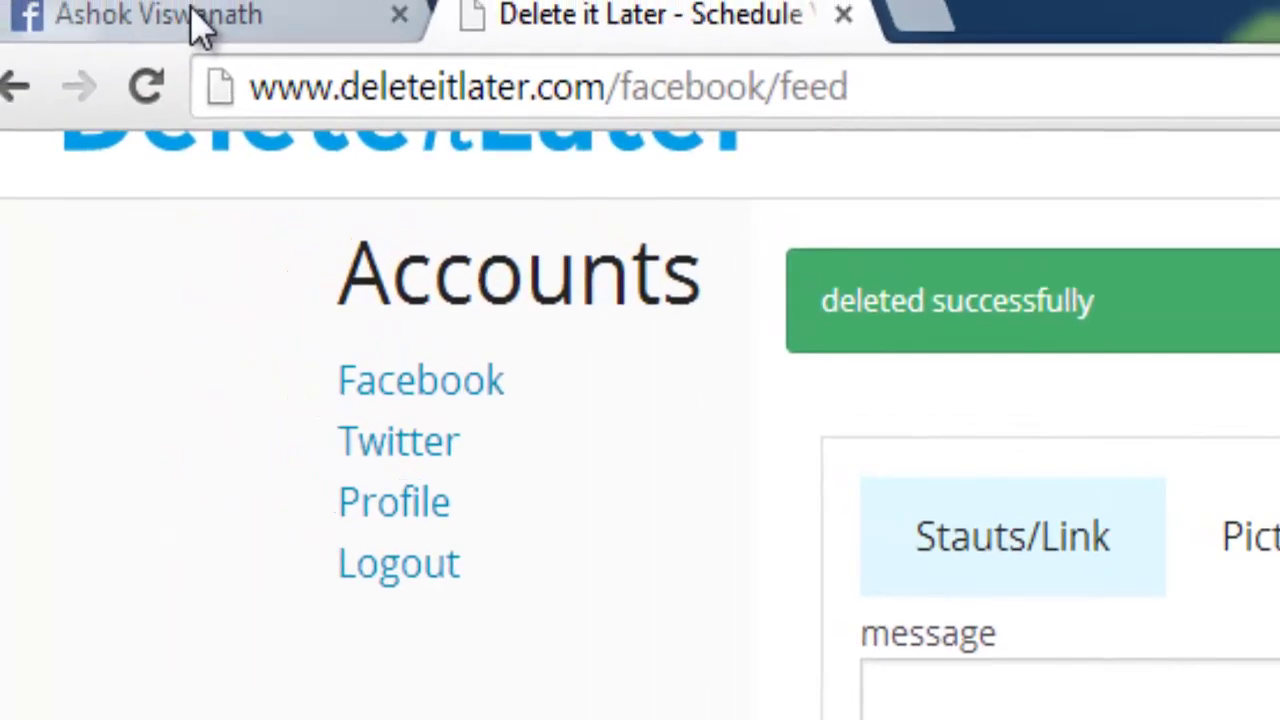
{"action": "left_click", "coordinate": [224, 45]}
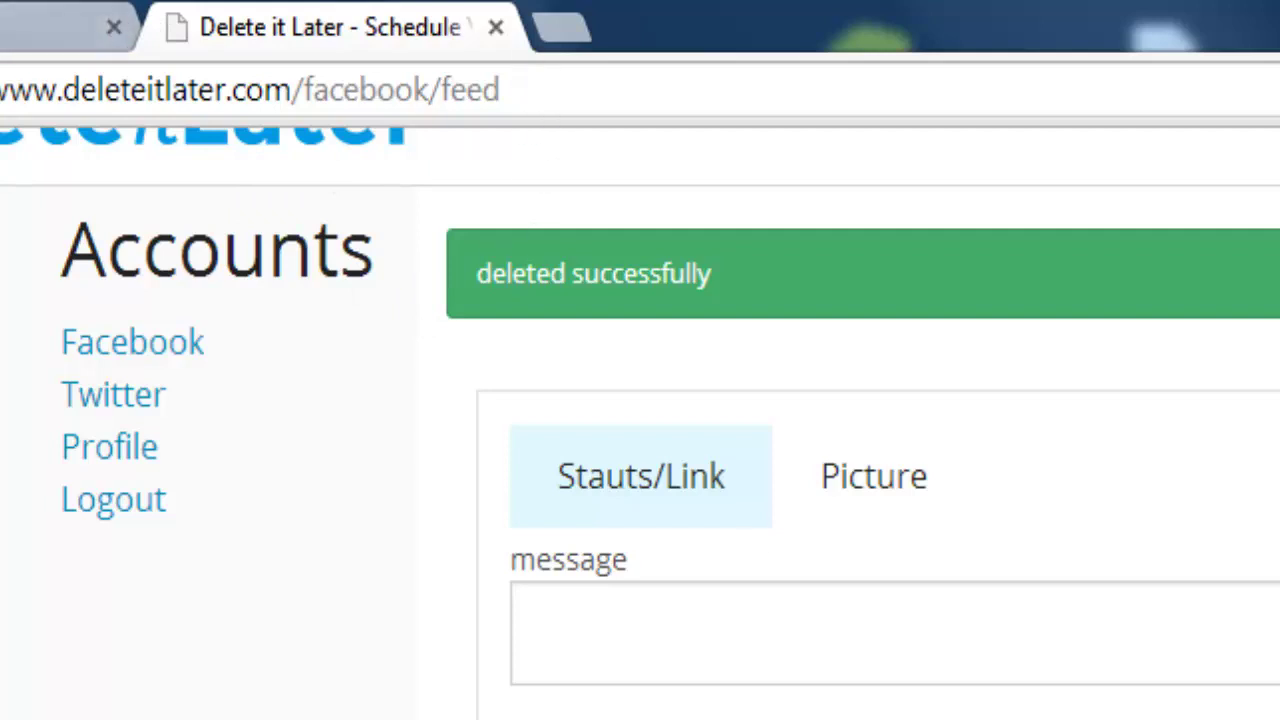
{"action": "left_click", "coordinate": [878, 657]}
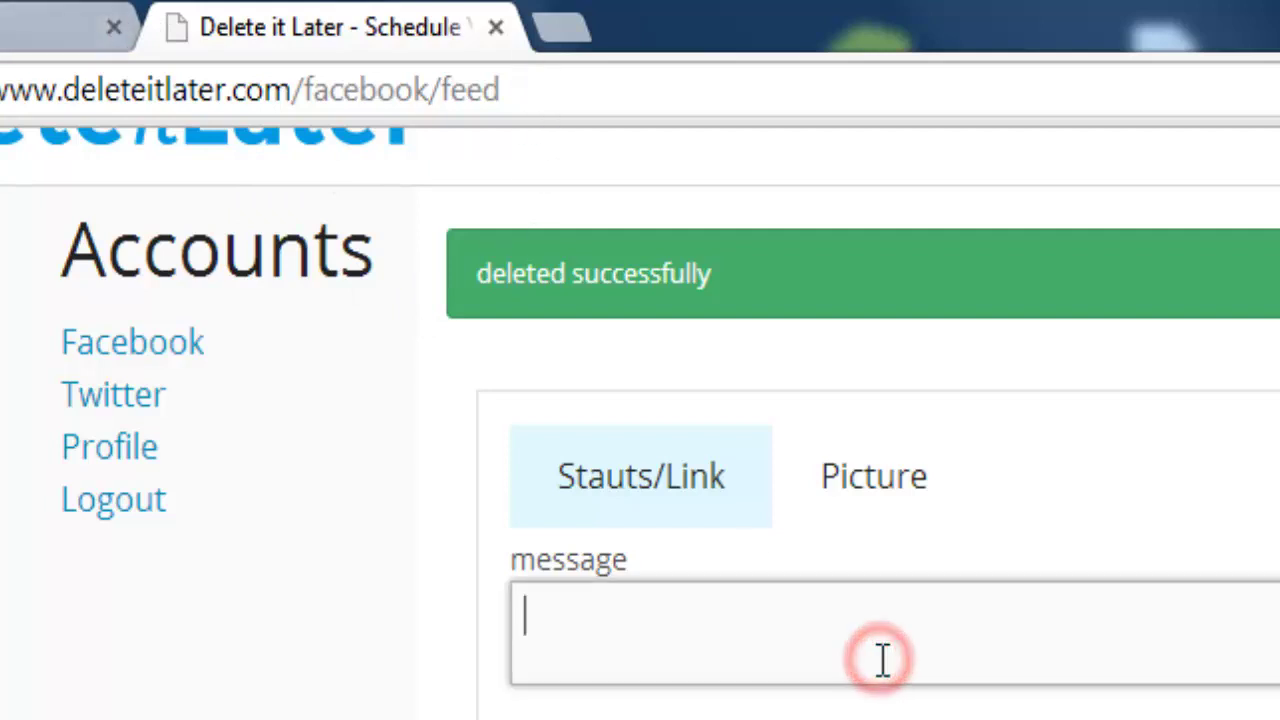